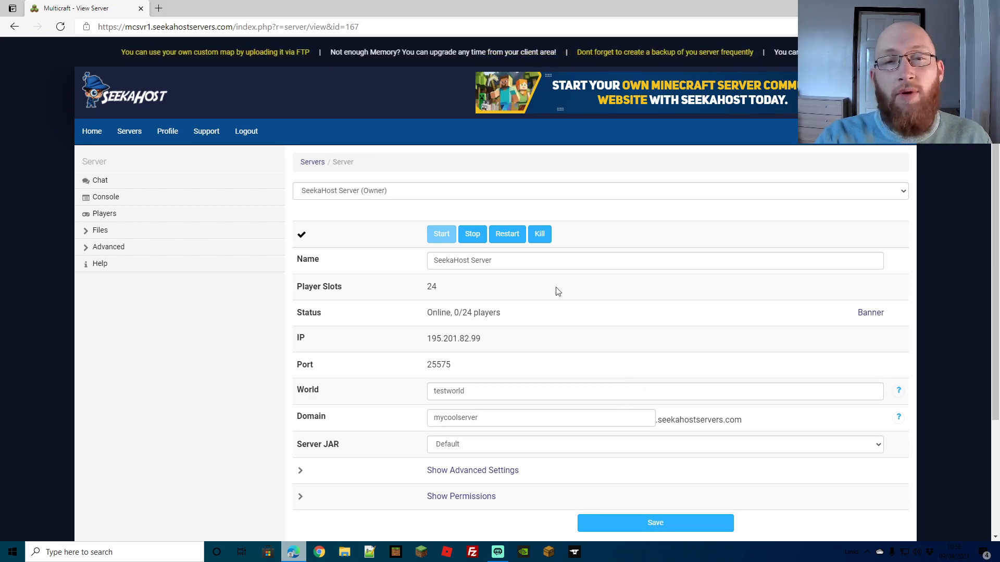
Stop the running SeekaHost server and open the setup page for its files
click(480, 240)
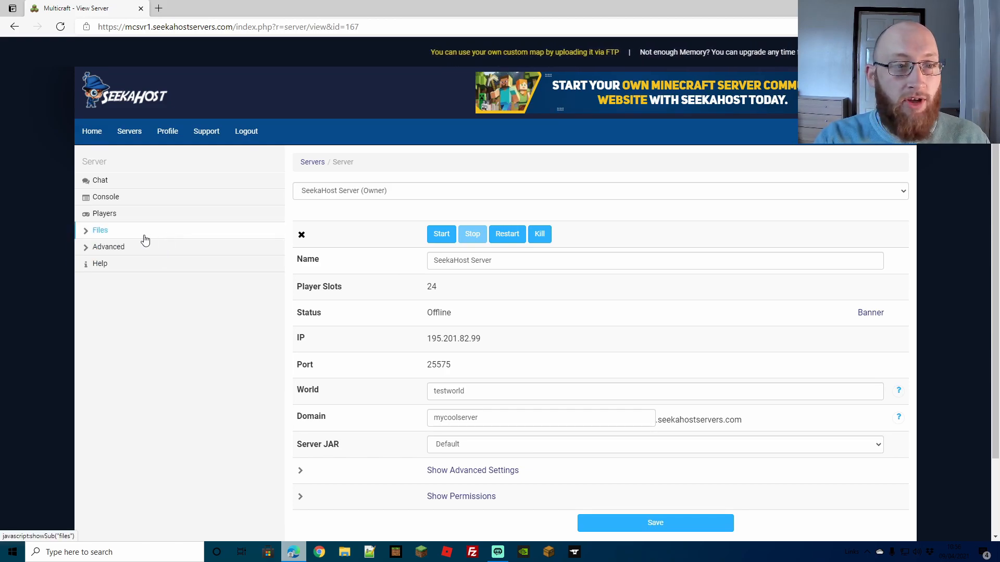
click(108, 233)
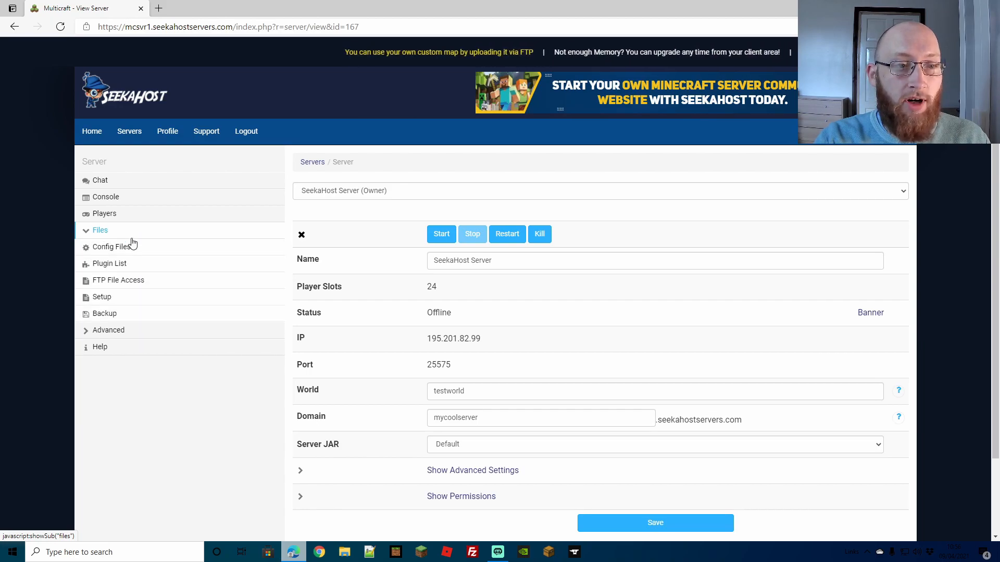
click(111, 299)
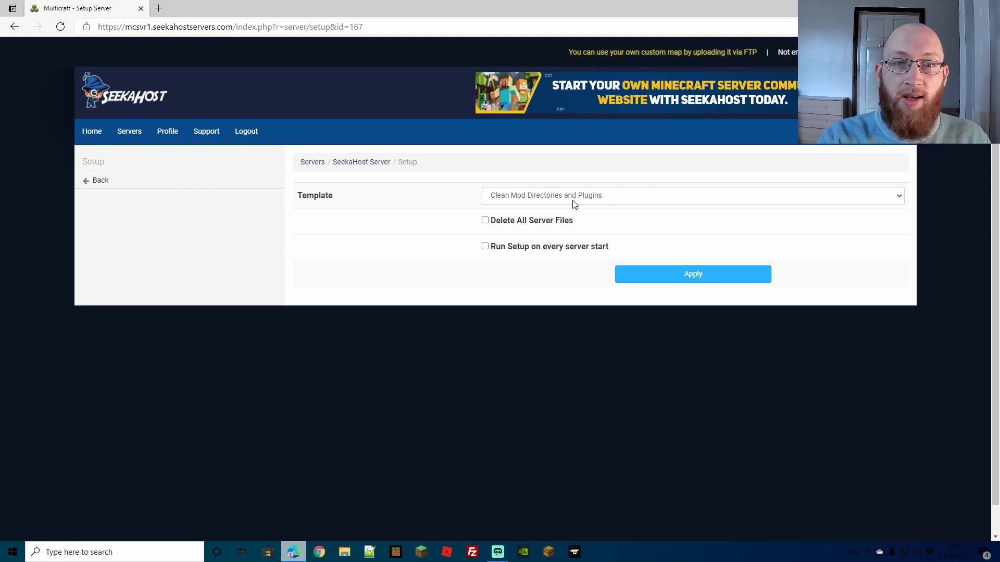
Apply the Clean Mod Directories and Plugins template with Delete All Server Files enabled, entering the account password to authorise it
click(485, 221)
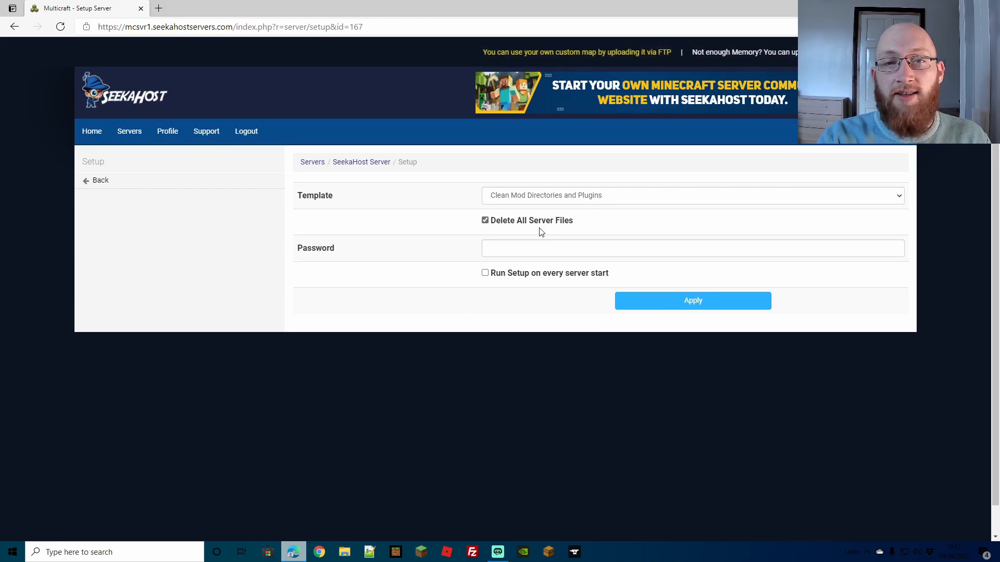
click(513, 250)
click(510, 265)
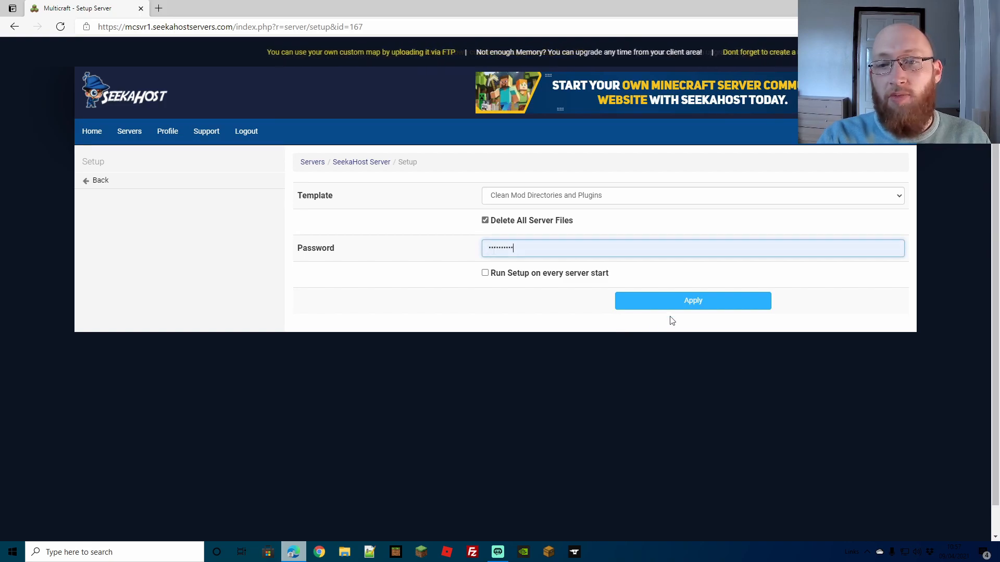
click(691, 302)
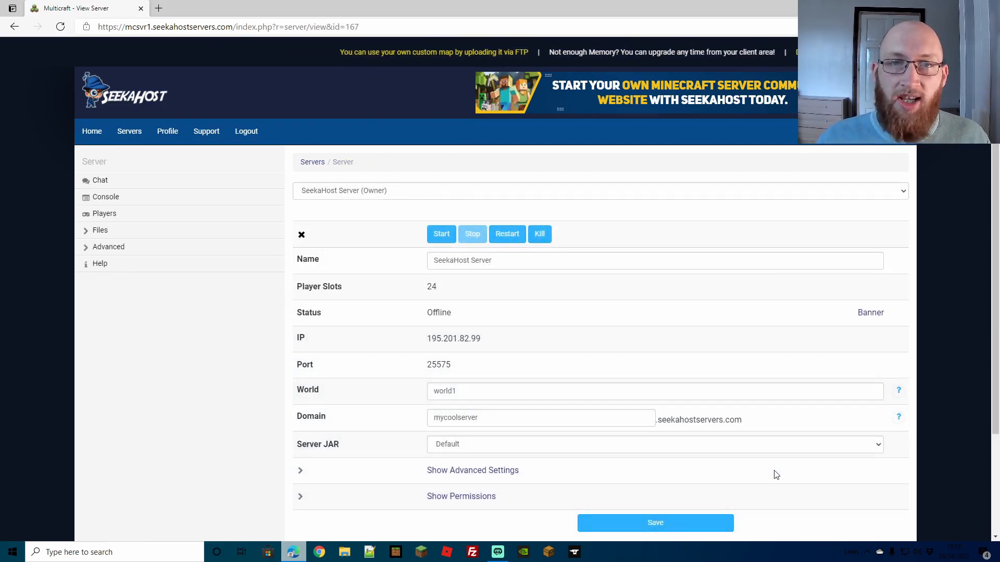
Set the server's world name to newworld
click(468, 390)
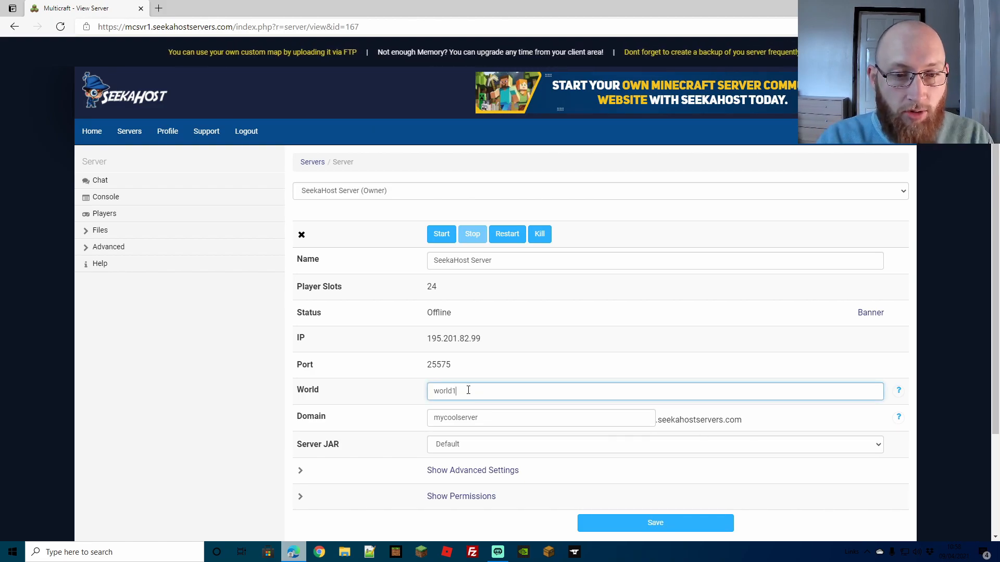
key(BackSpace)
key(BackSpace)
key(BackSpace)
key(BackSpace)
key(BackSpace)
key(BackSpace)
text(newworld)
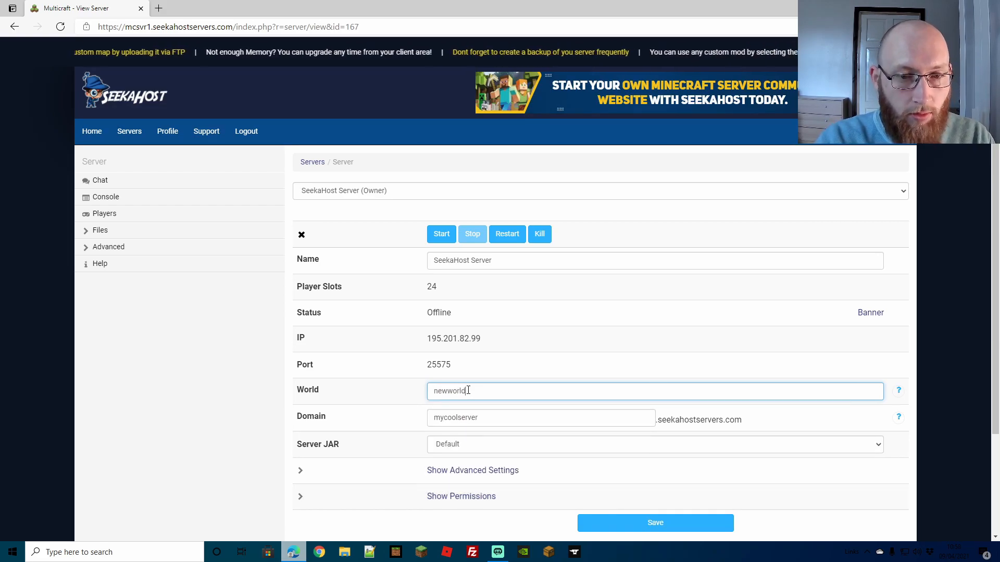
Set the Server JAR to Bedrock, save the server settings and start the server
click(499, 444)
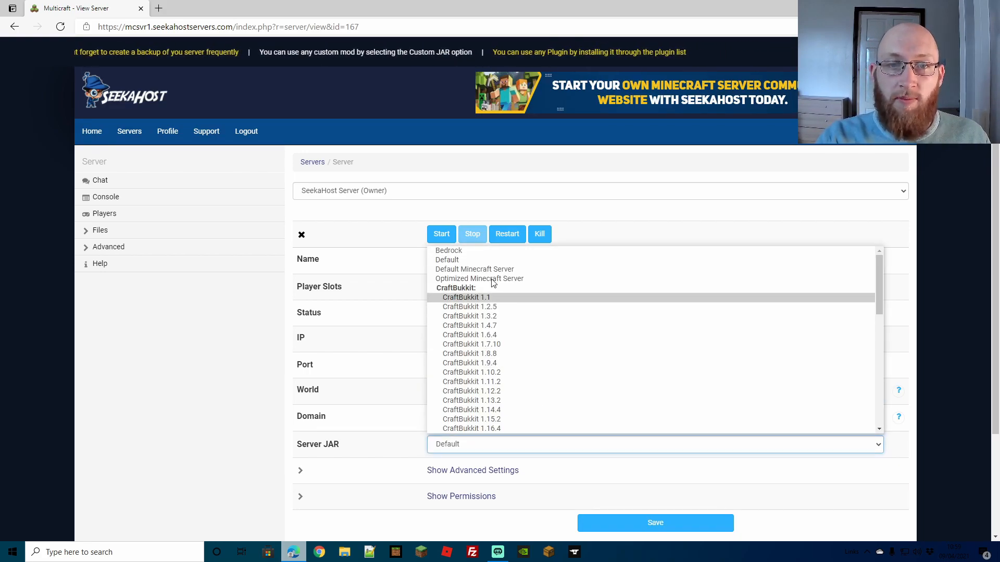
click(461, 252)
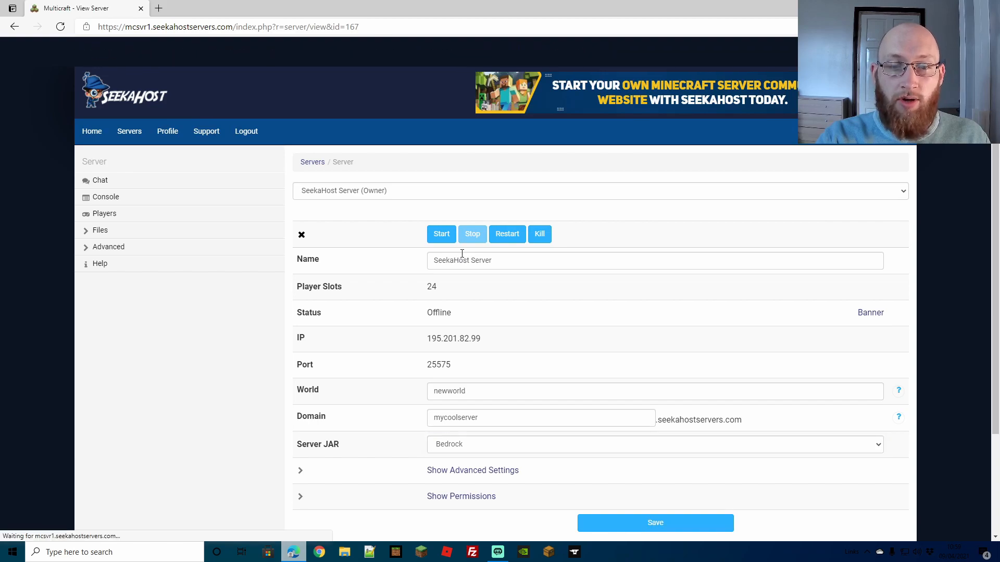
scroll(640, 410, down, 3)
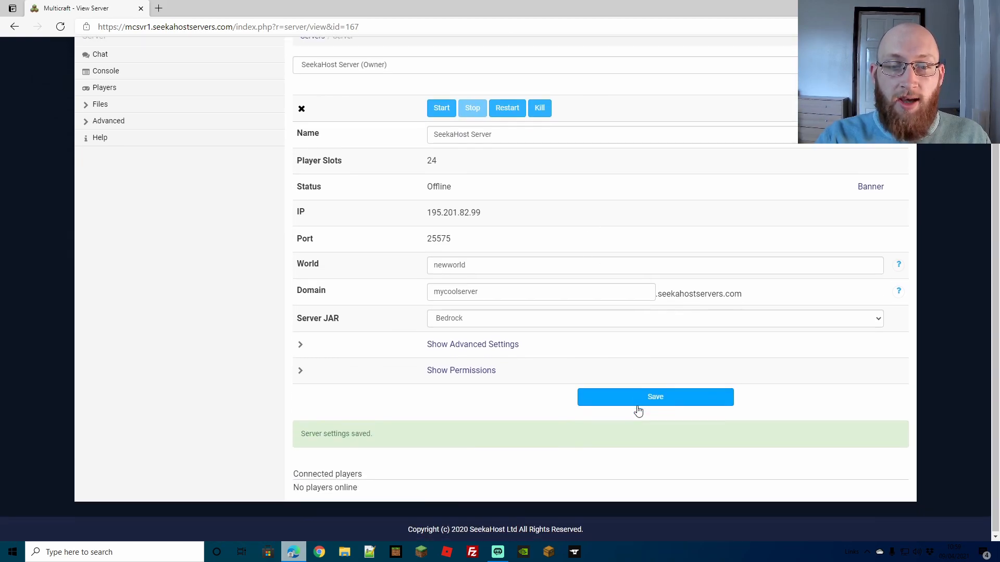
scroll(585, 405, up, 1)
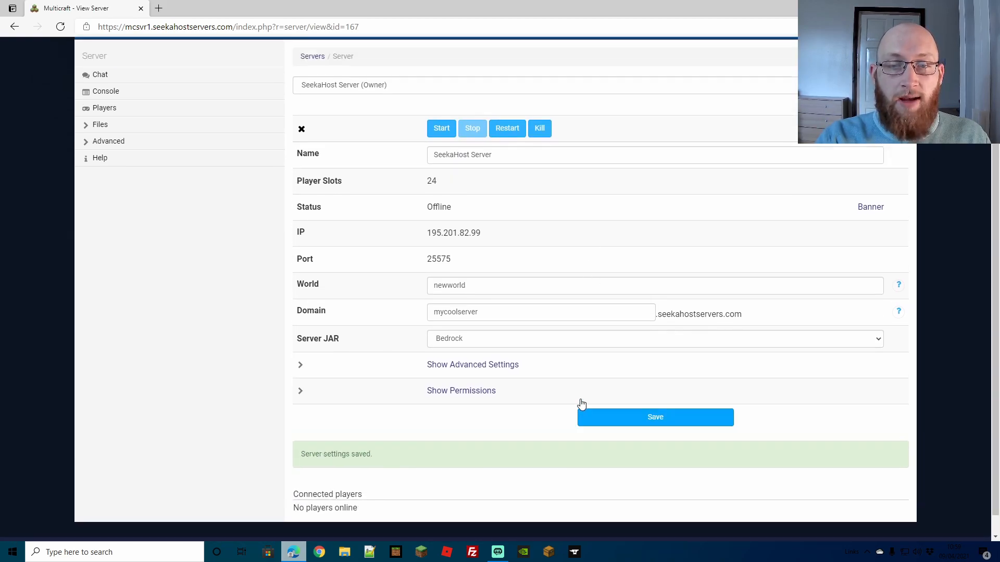
click(627, 476)
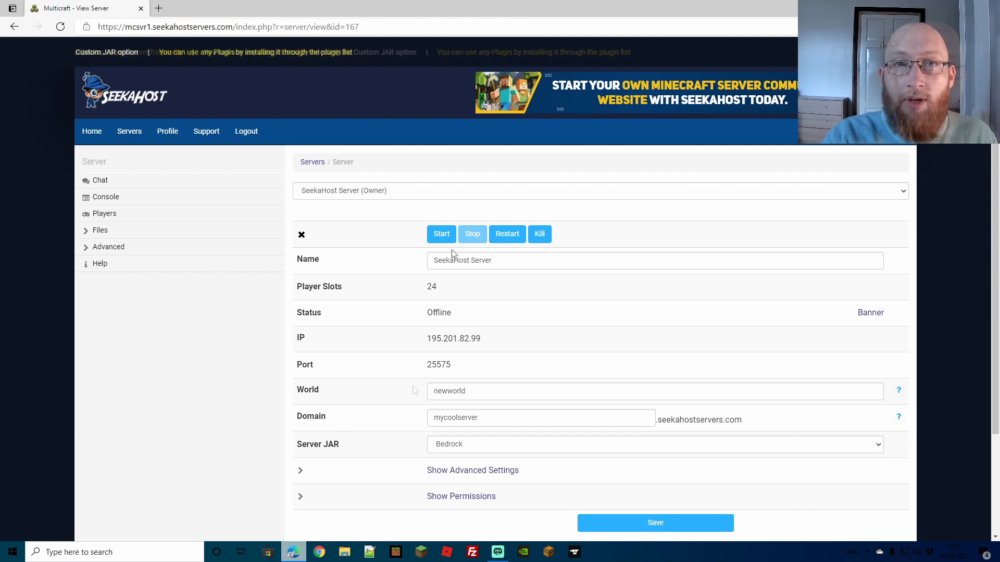
click(442, 236)
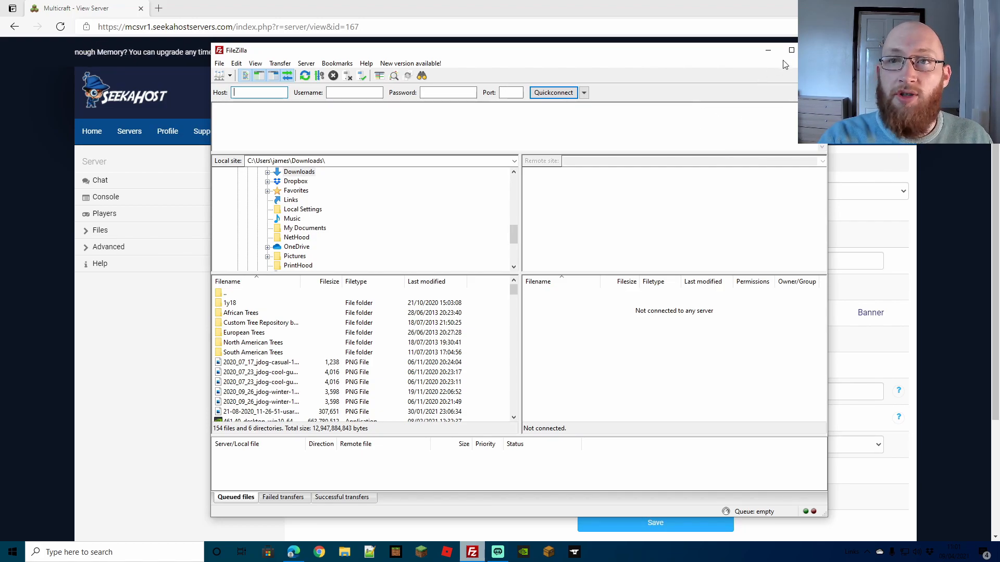
Go through the server's file options to FTP access and examine its root directory in FileZilla
click(770, 53)
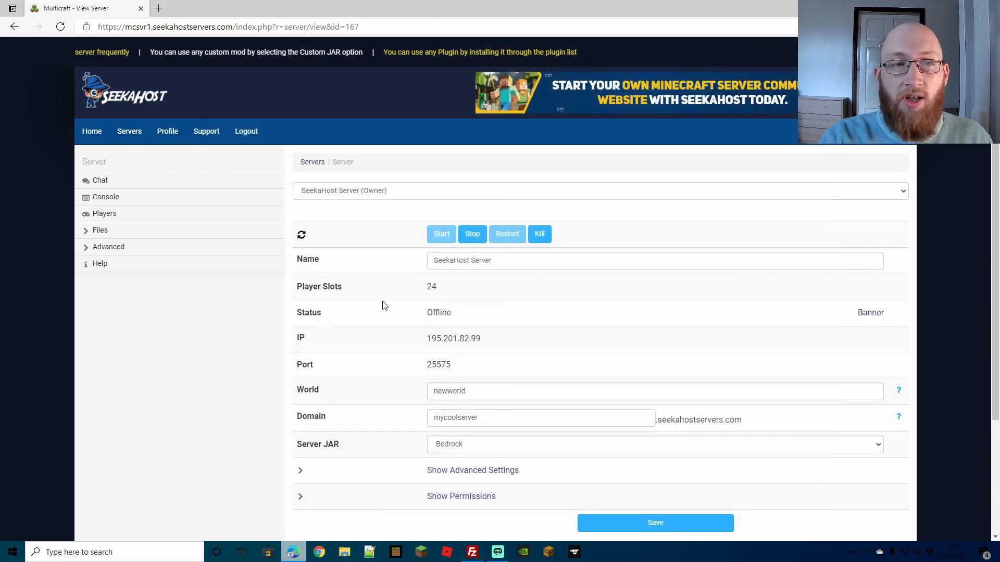
click(127, 232)
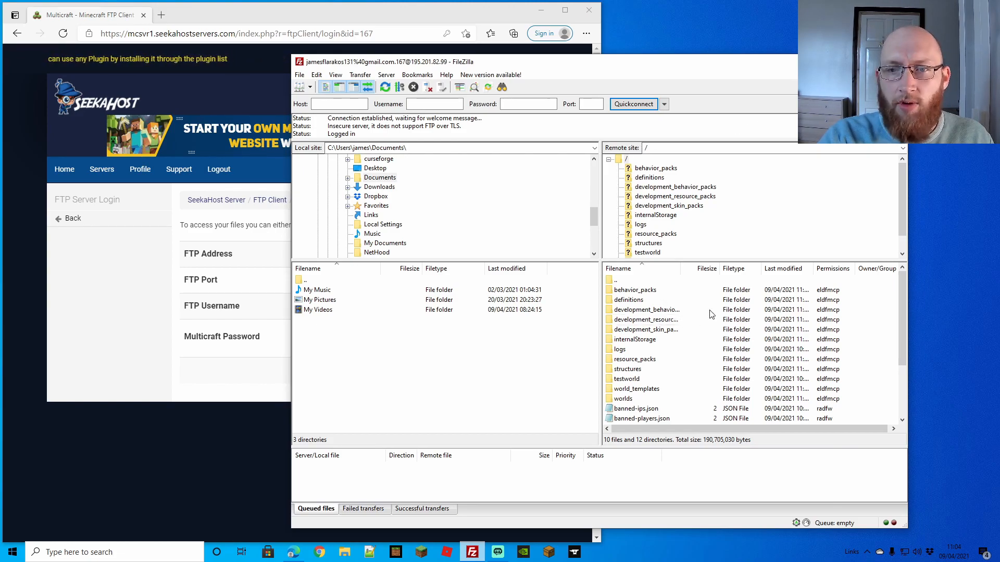
scroll(695, 319, down, 1)
scroll(692, 325, down, 1)
scroll(706, 376, up, 2)
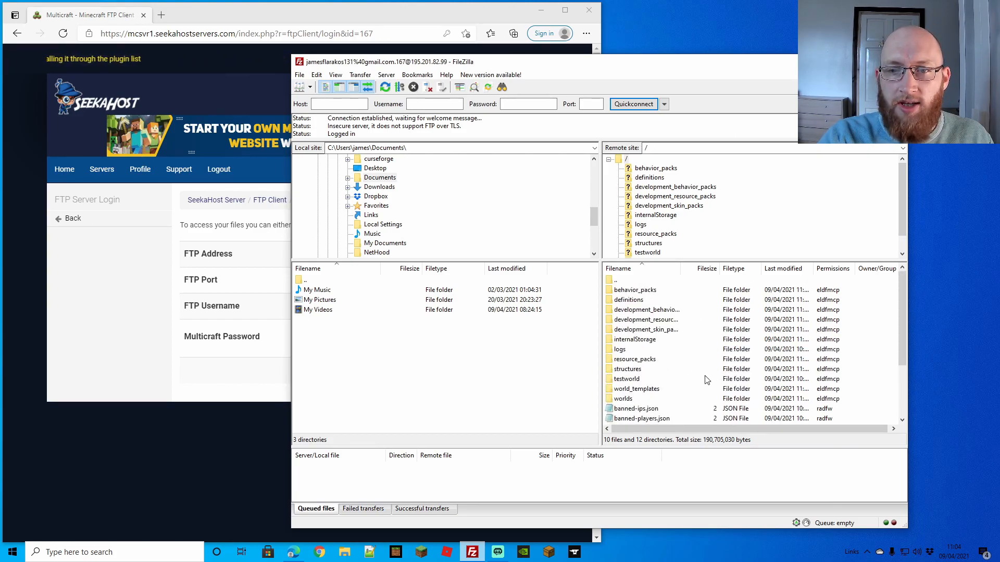
scroll(706, 376, down, 1)
scroll(706, 376, up, 1)
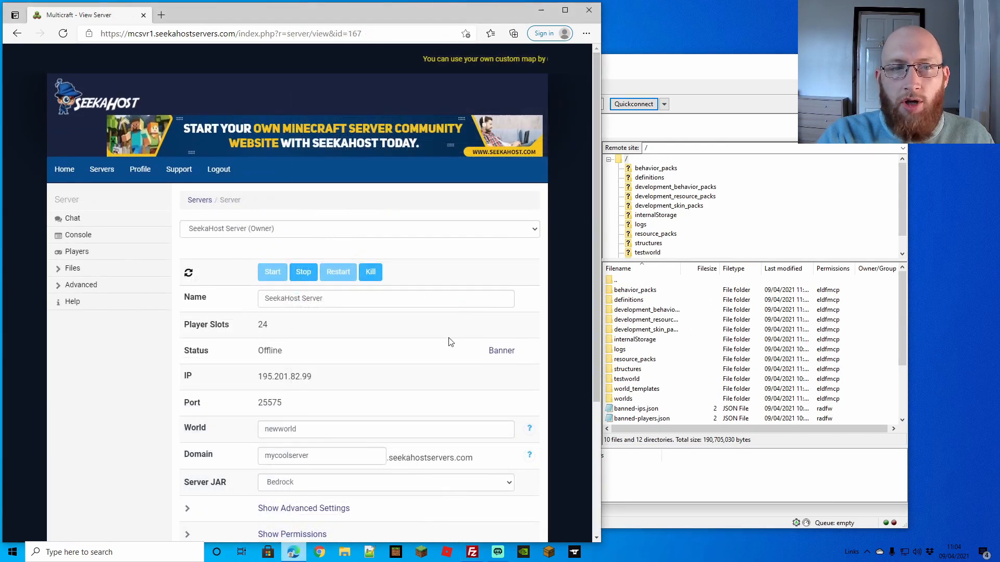
Stop the server and delete all files and folders from its root directory in FileZilla
scroll(446, 337, down, 2)
click(304, 200)
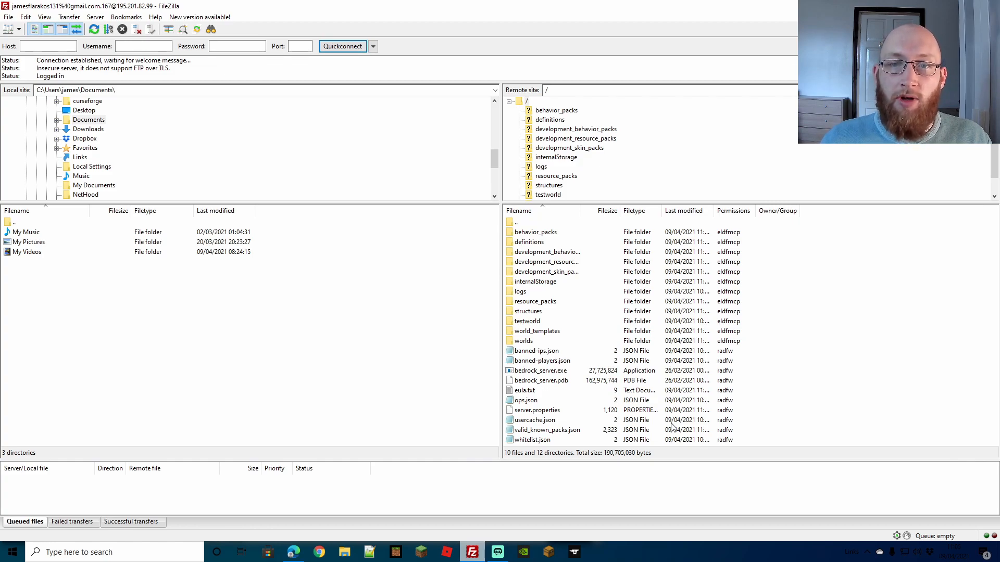
key(ctrl+a)
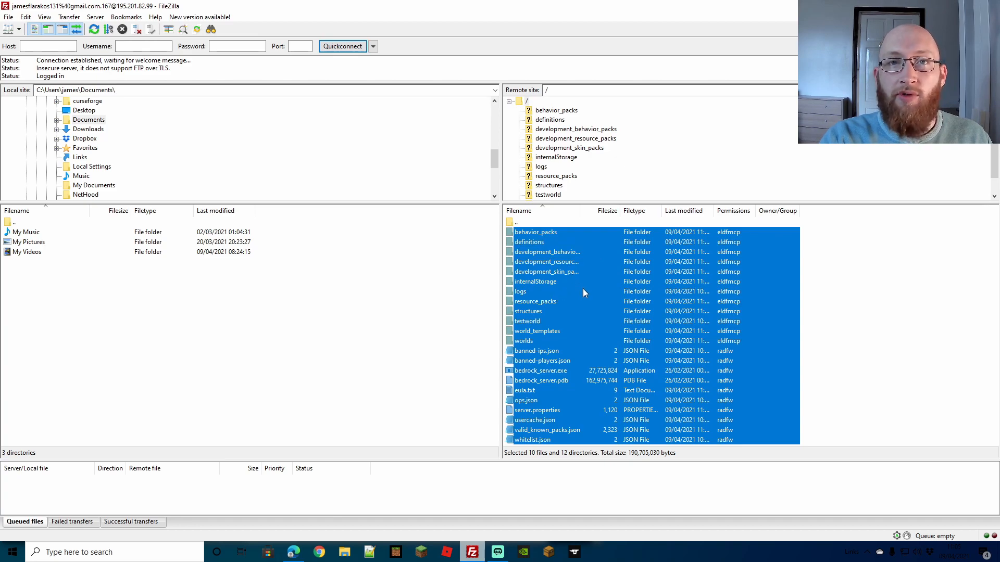
key(Delete)
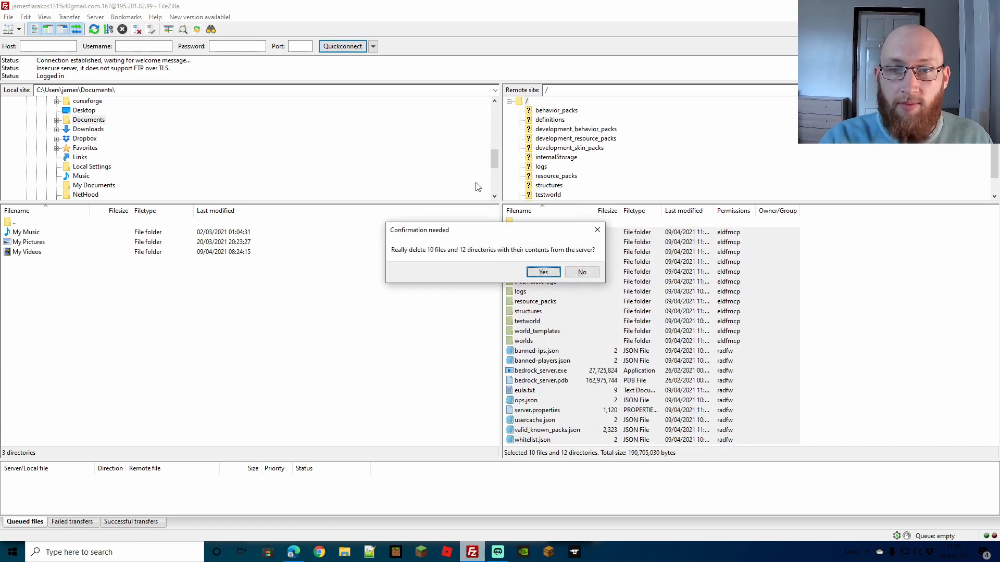
click(542, 273)
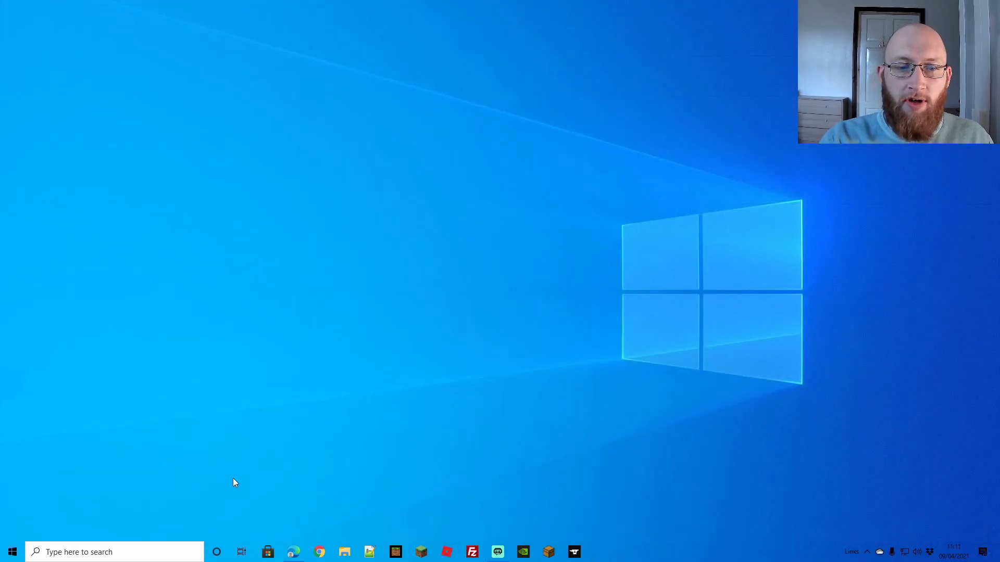
Switch back to the Multicraft panel in the browser, set the Server JAR to Minecraft 1.16.4 and save the settings
click(293, 551)
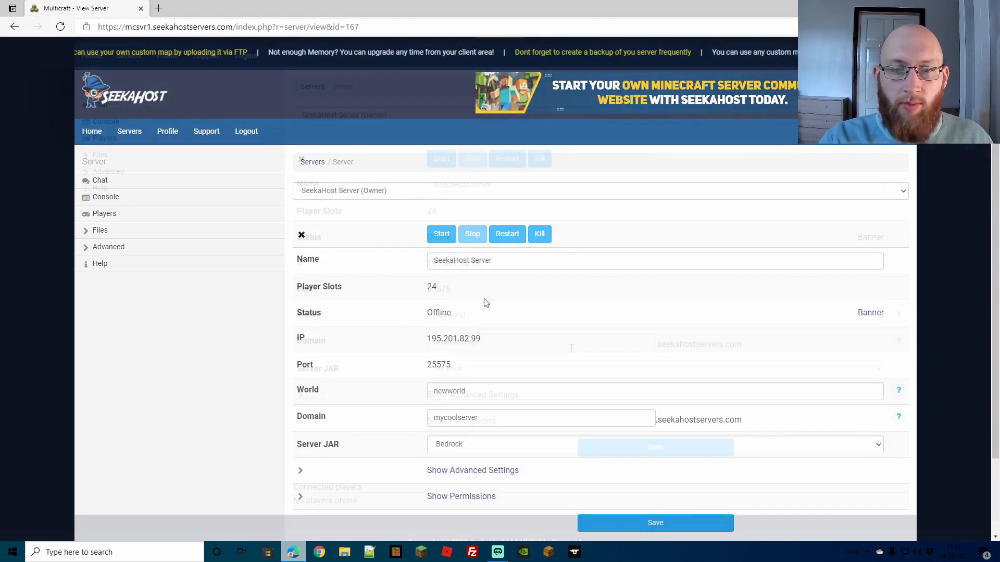
click(869, 367)
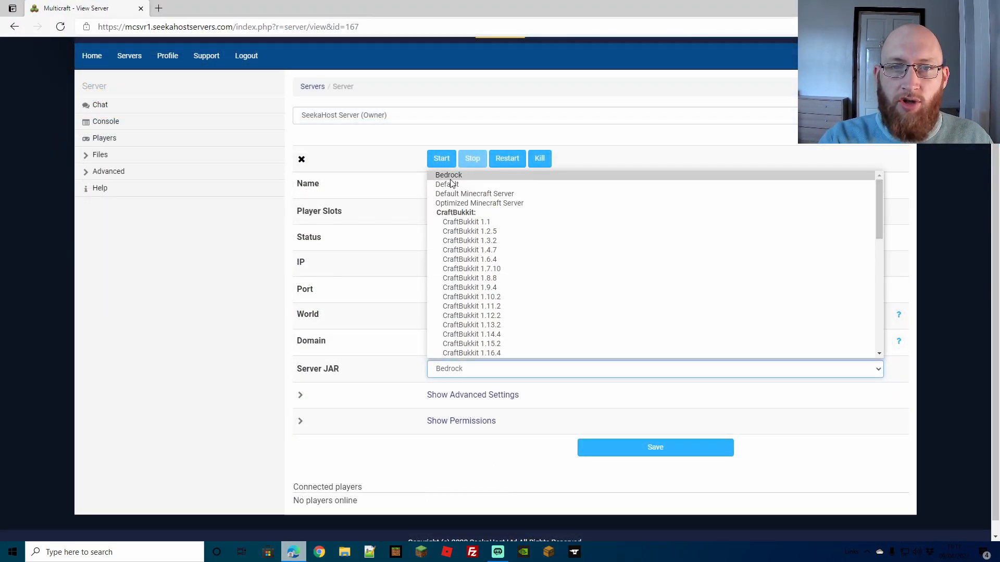
scroll(518, 286, down, 15)
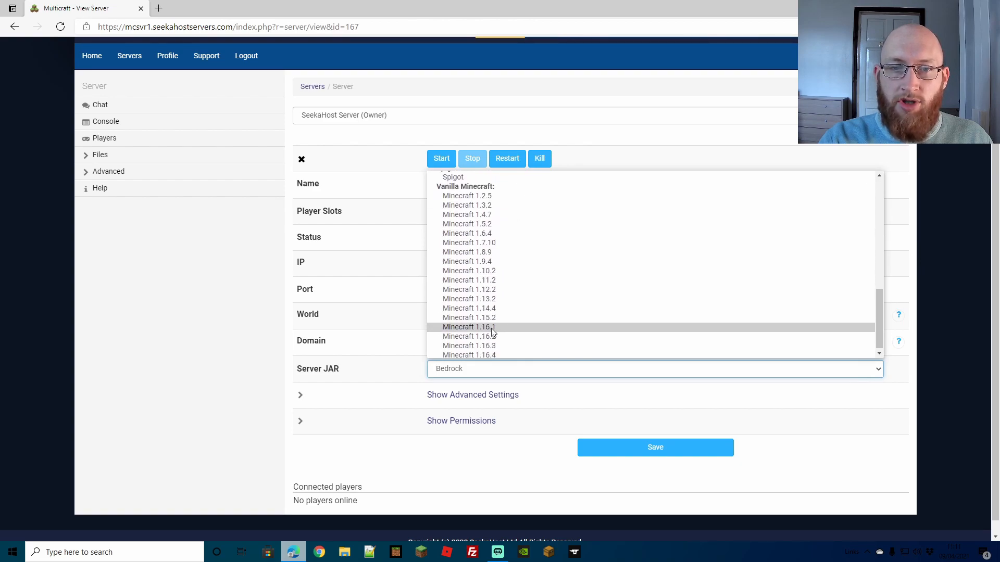
click(485, 354)
scroll(451, 360, up, 2)
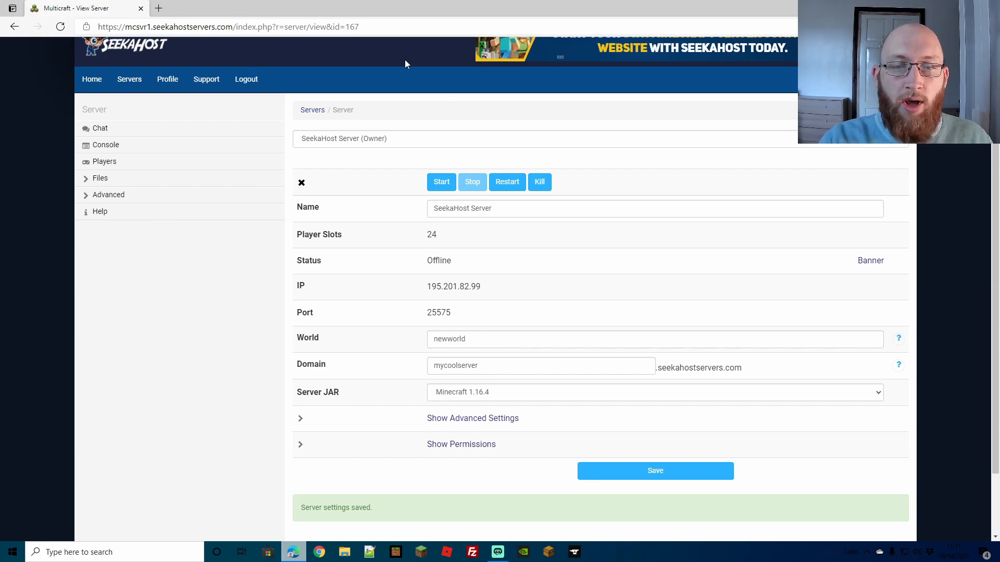
Start the server and return from its console to the SeekaHost Server overview
click(441, 183)
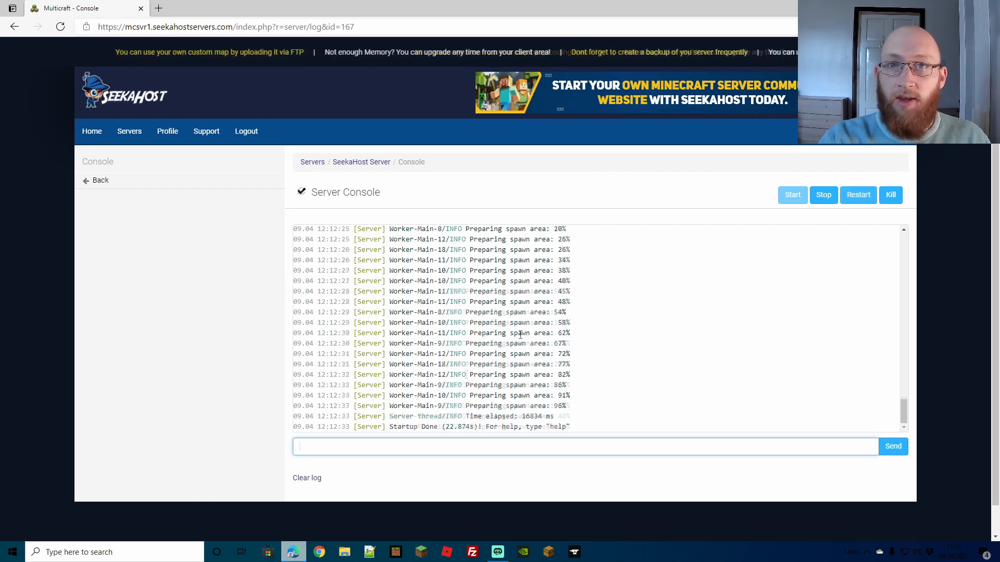
click(363, 162)
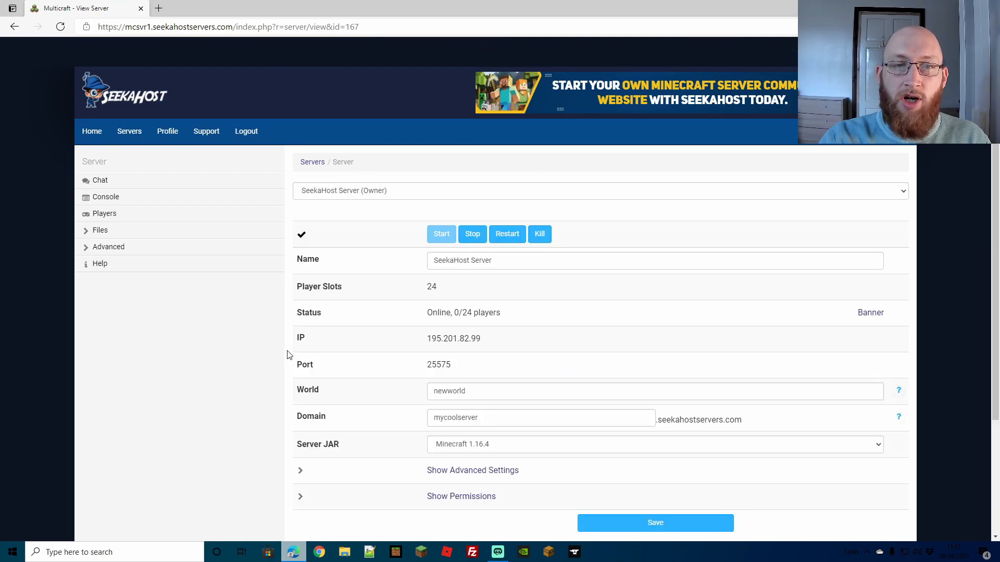